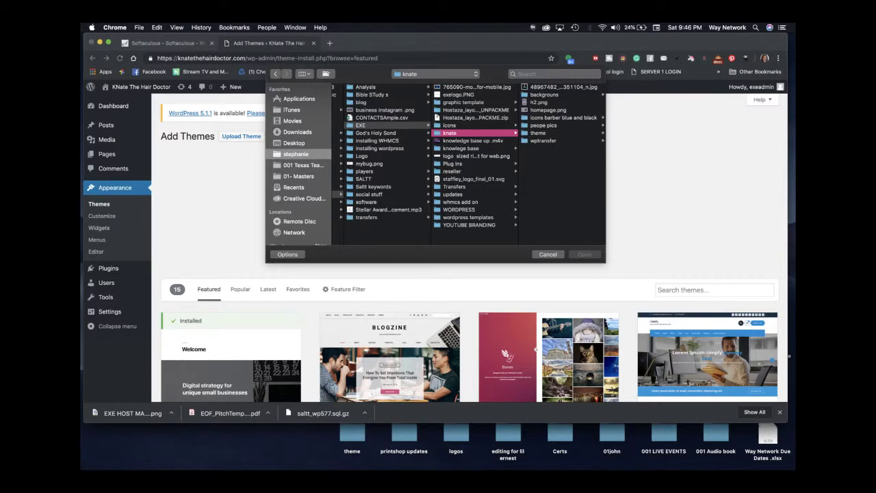
Step: Try to install the theme file woly.zip from the themeforest folder inside knate's theme folder
{"action": "left_click", "coordinate": [458, 209]}
{"action": "left_click", "coordinate": [460, 202]}
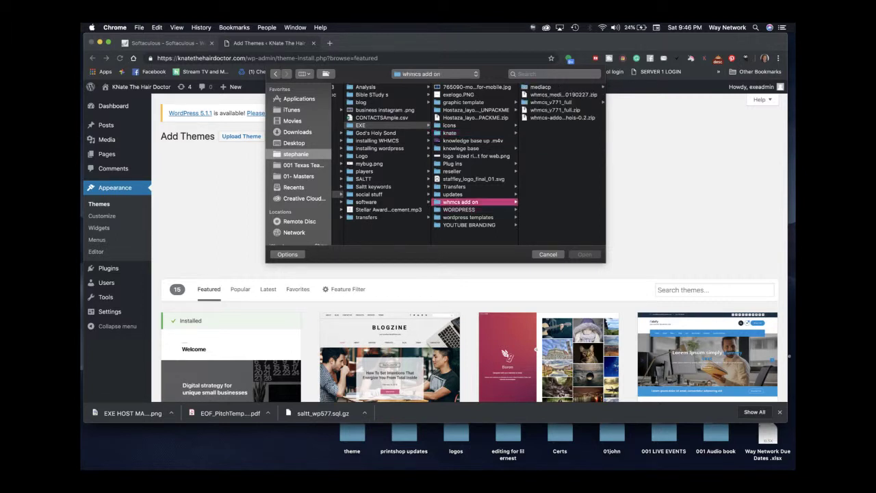
{"action": "left_click", "coordinate": [473, 179]}
{"action": "left_click", "coordinate": [459, 148]}
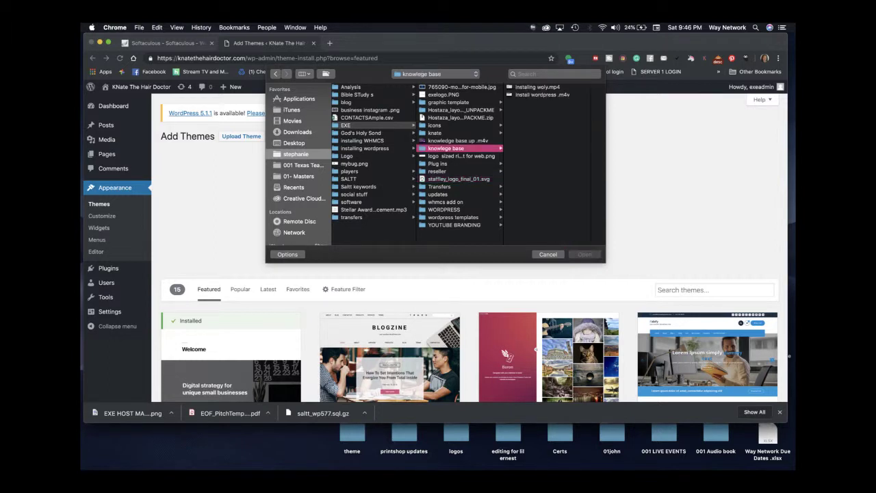
{"action": "left_click", "coordinate": [459, 133]}
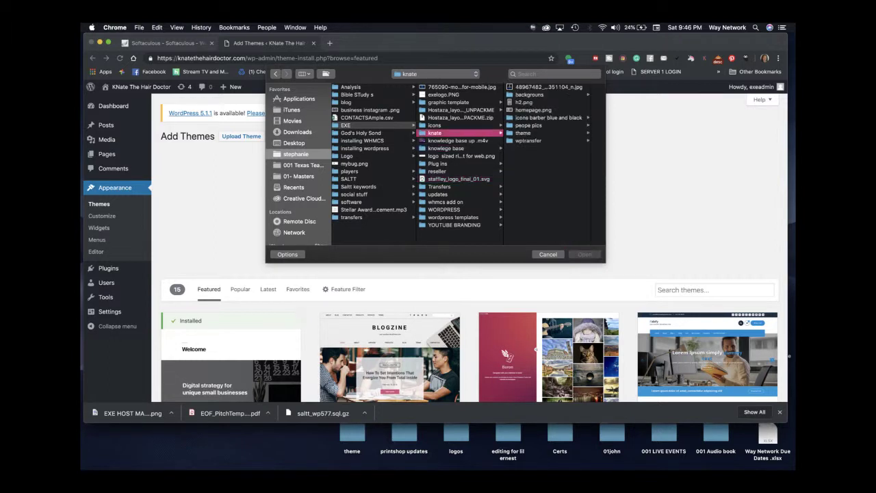
{"action": "left_click", "coordinate": [523, 133]}
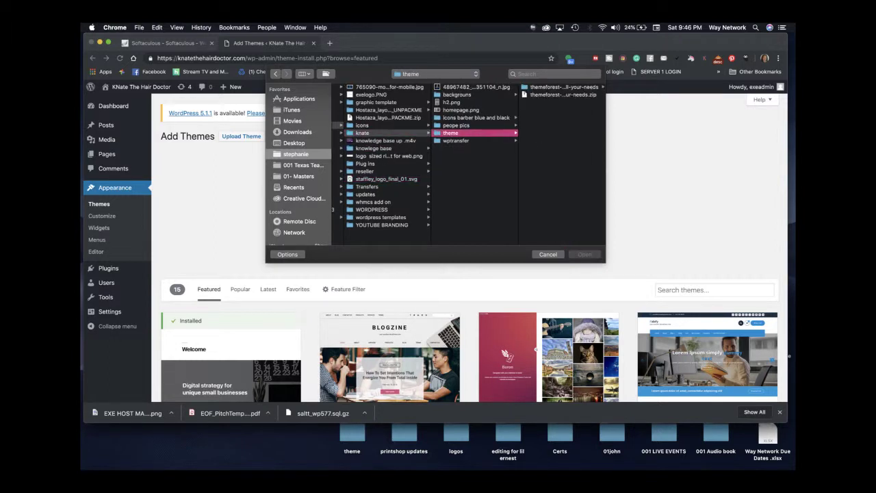
{"action": "left_click", "coordinate": [564, 87]}
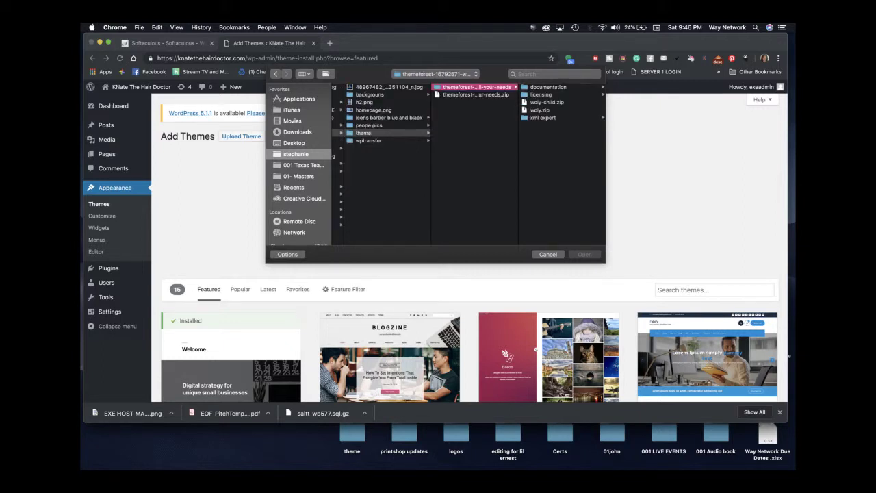
{"action": "left_click", "coordinate": [540, 110]}
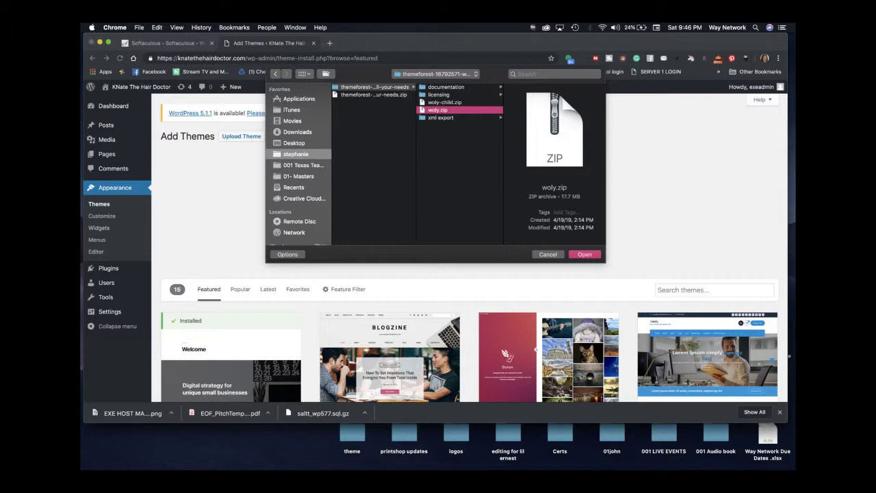
{"action": "key", "text": "Return"}
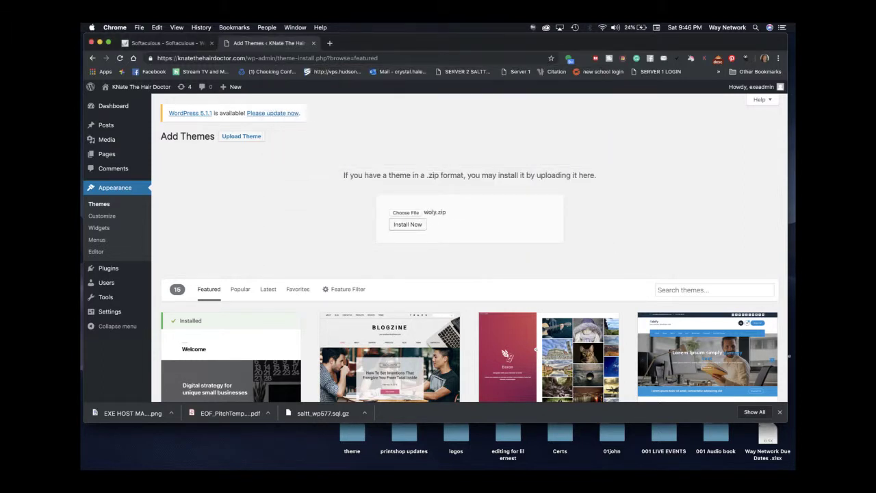
{"action": "left_click", "coordinate": [408, 224]}
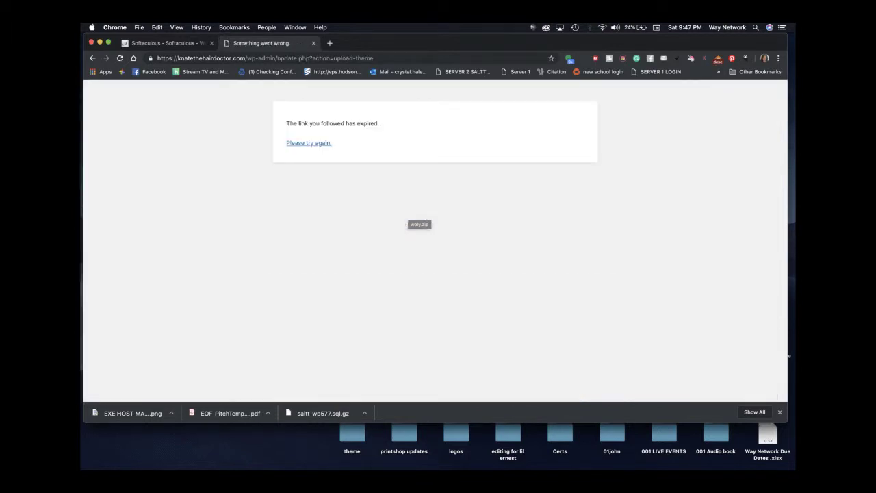
Step: Return to the themes page, reopen the theme uploader and try again to install woly.zip
{"action": "left_click", "coordinate": [308, 142]}
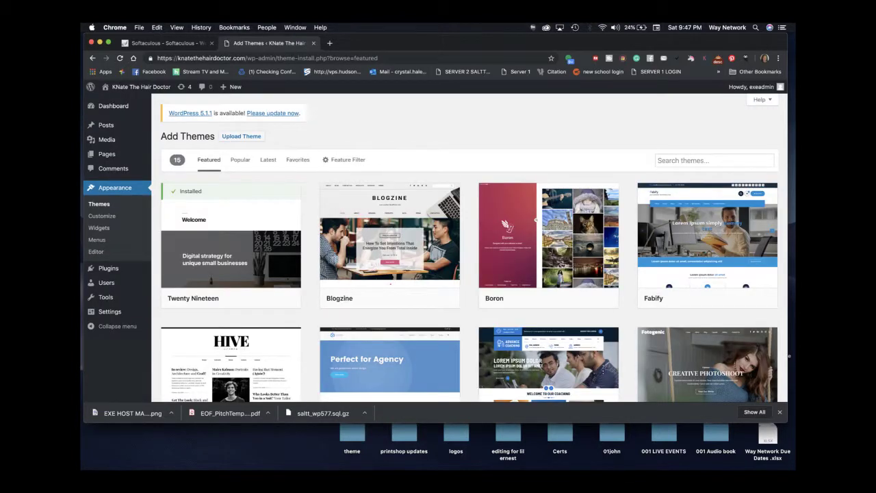
{"action": "key", "text": "super+r"}
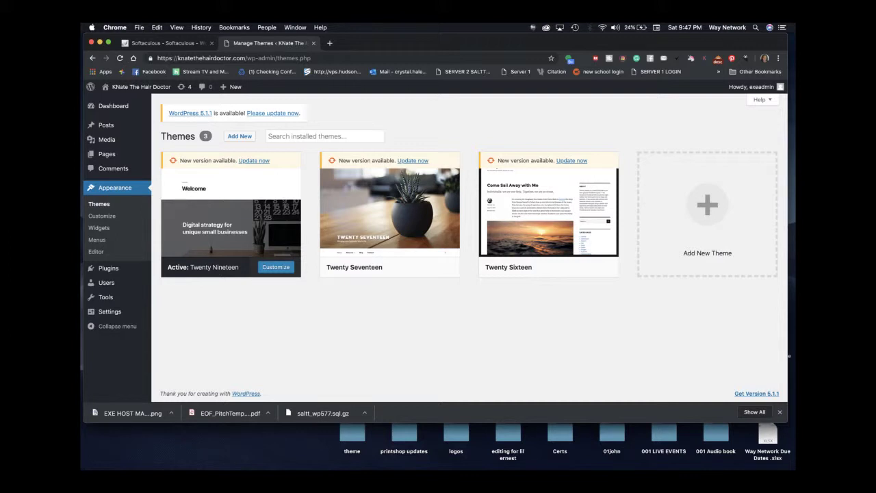
{"action": "left_click", "coordinate": [239, 136]}
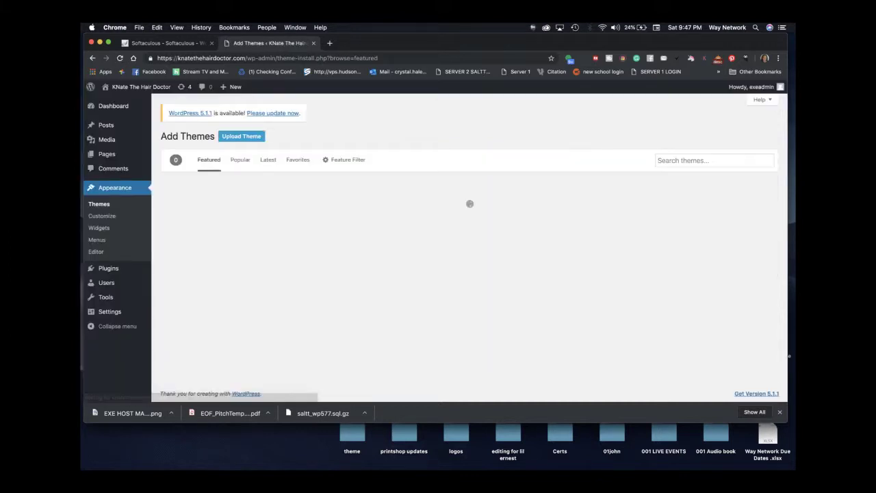
{"action": "left_click", "coordinate": [241, 135]}
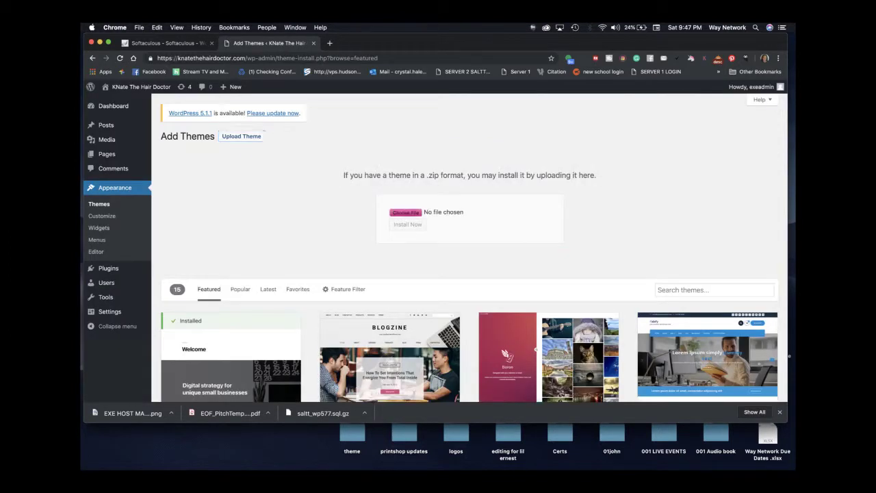
{"action": "left_click", "coordinate": [406, 213]}
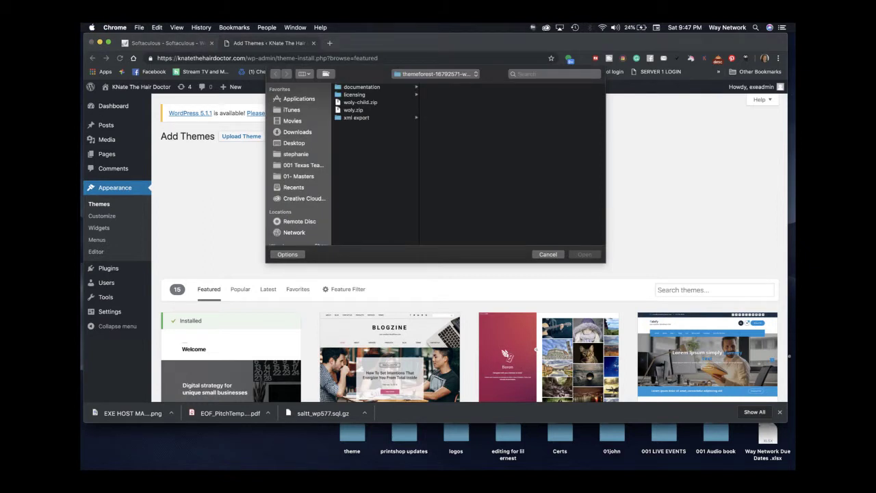
{"action": "left_click", "coordinate": [354, 110]}
{"action": "key", "text": "Return"}
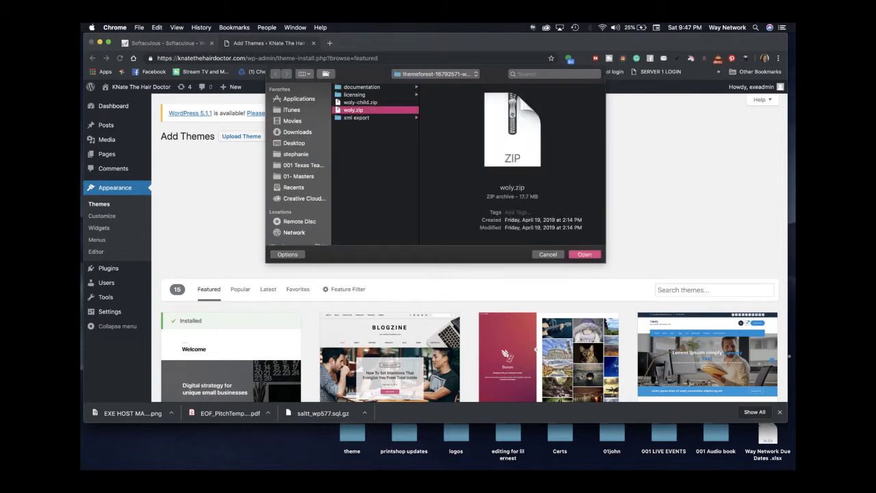
{"action": "left_click", "coordinate": [407, 224]}
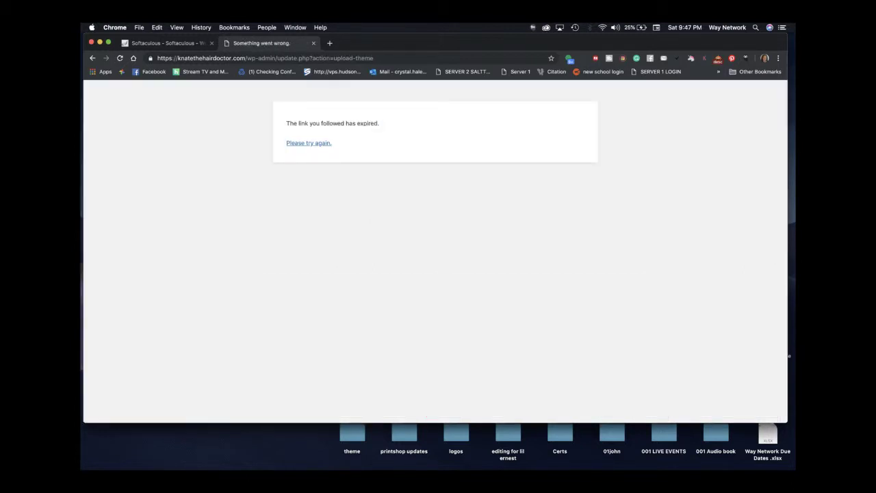
Step: Try resubmitting the theme upload by reloading the page, and return to the Add Themes page
{"action": "left_click", "coordinate": [119, 57]}
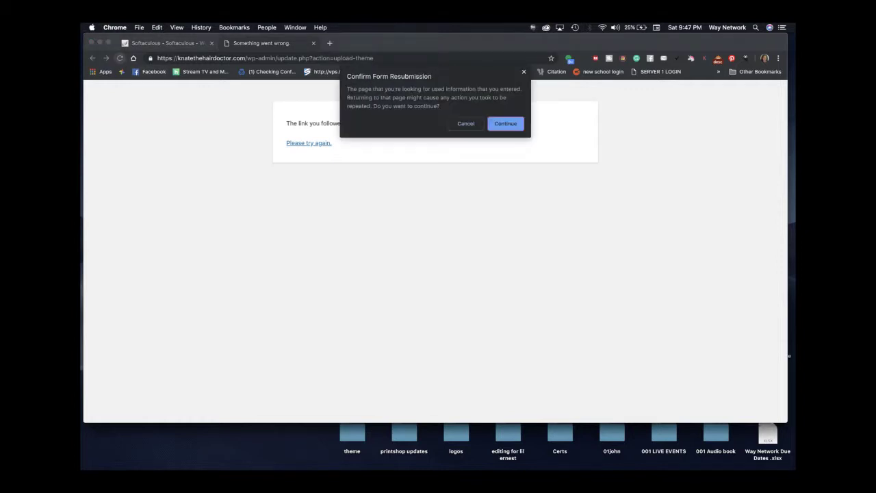
{"action": "left_click", "coordinate": [505, 123]}
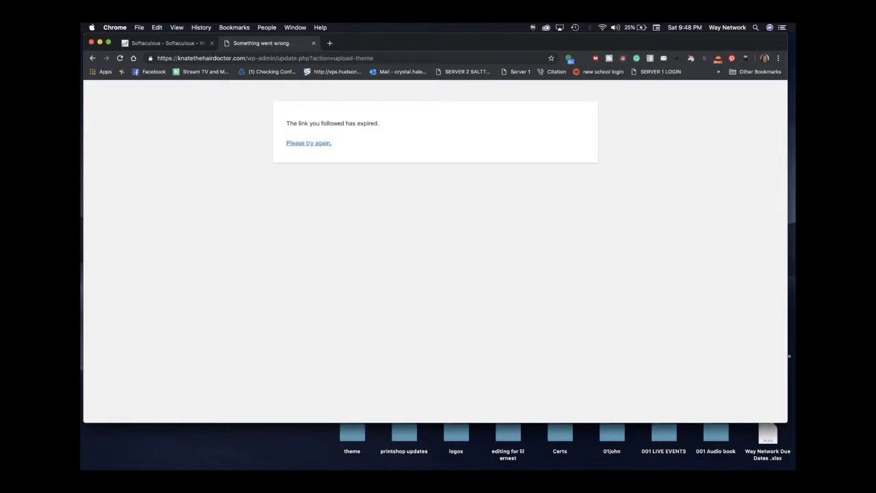
{"action": "left_click", "coordinate": [321, 143]}
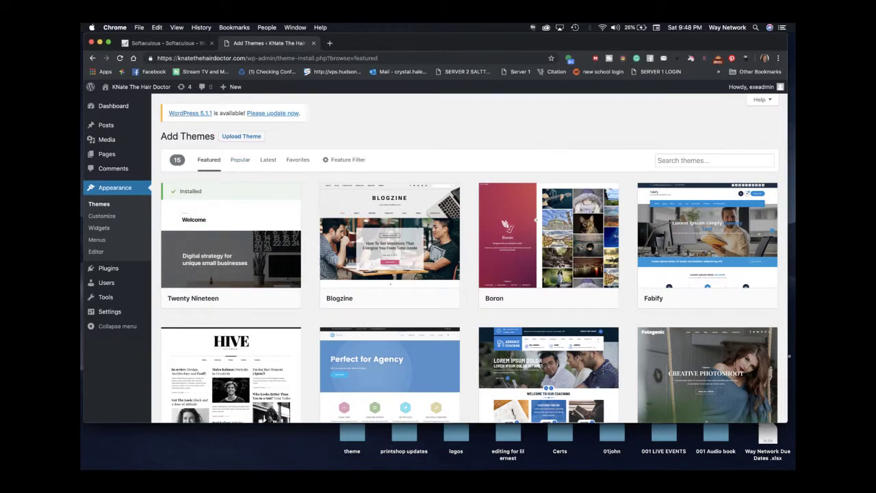
Step: Switch to Softaculous and go to the hosting account's cPanel control panel
{"action": "left_click", "coordinate": [186, 43]}
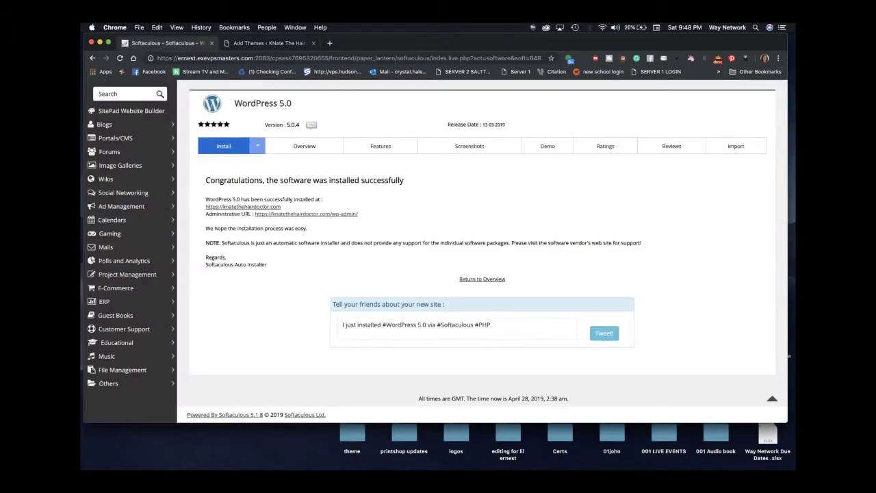
{"action": "scroll", "coordinate": [658, 146], "scroll_direction": "up", "scroll_amount": 2}
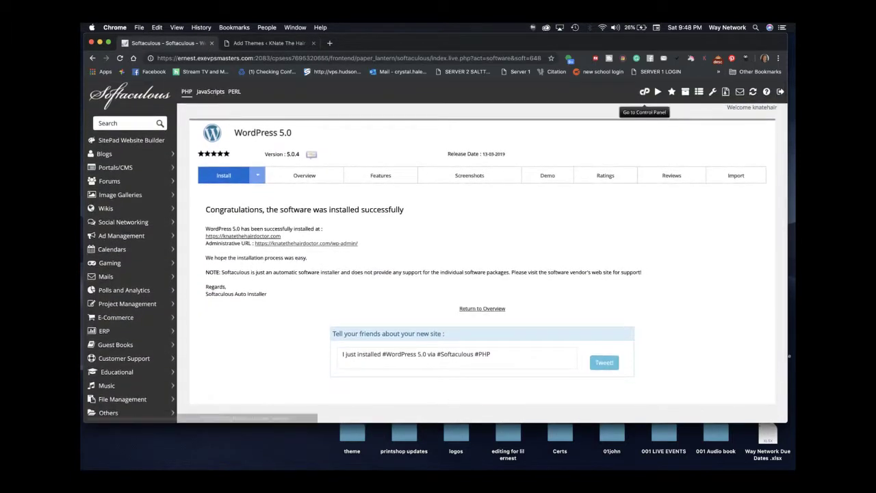
{"action": "left_click", "coordinate": [644, 91]}
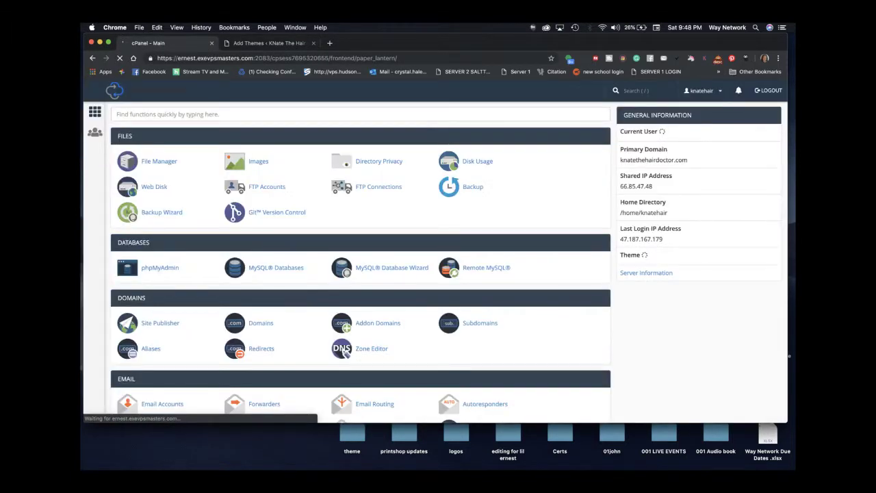
Step: Search the cPanel functions for "php" and open the MultiPHP INI Editor
{"action": "scroll", "coordinate": [361, 260], "scroll_direction": "down", "scroll_amount": 3}
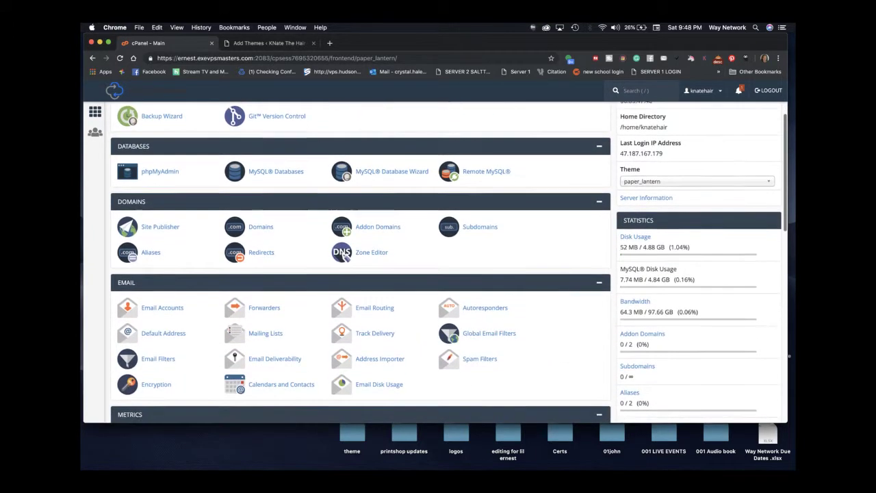
{"action": "scroll", "coordinate": [151, 315], "scroll_direction": "down", "scroll_amount": 4}
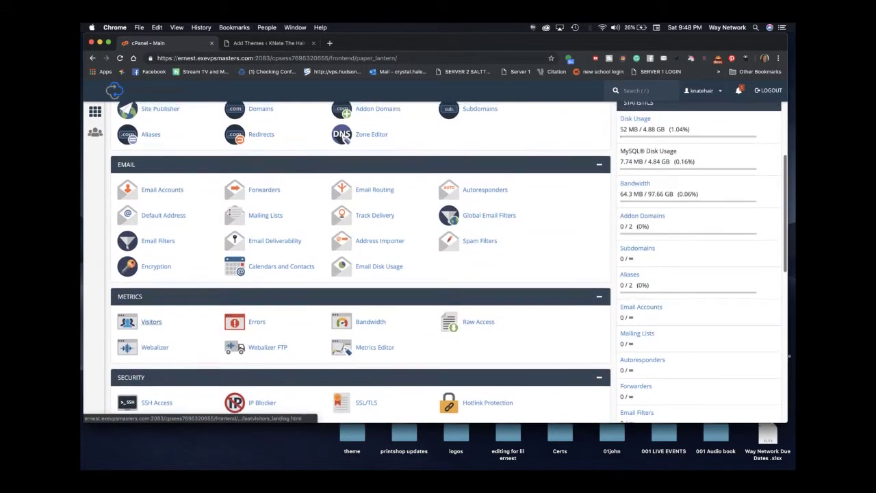
{"action": "scroll", "coordinate": [151, 322], "scroll_direction": "up", "scroll_amount": 4}
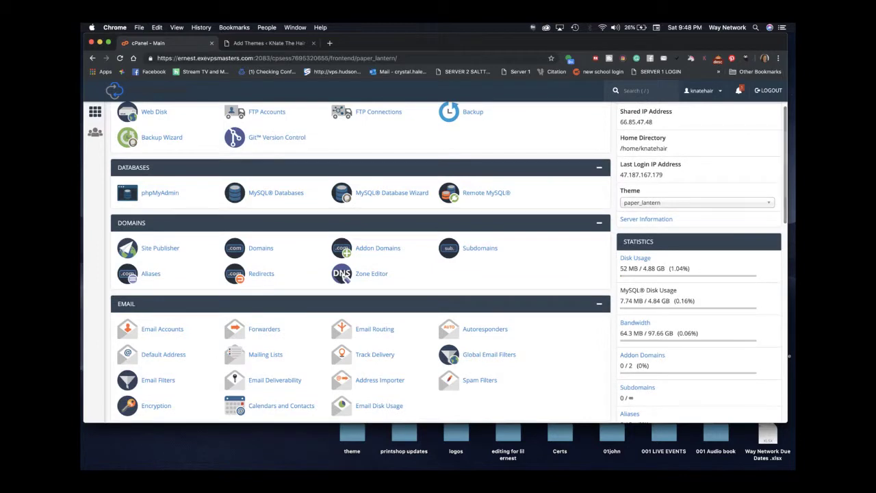
{"action": "key", "text": "/"}
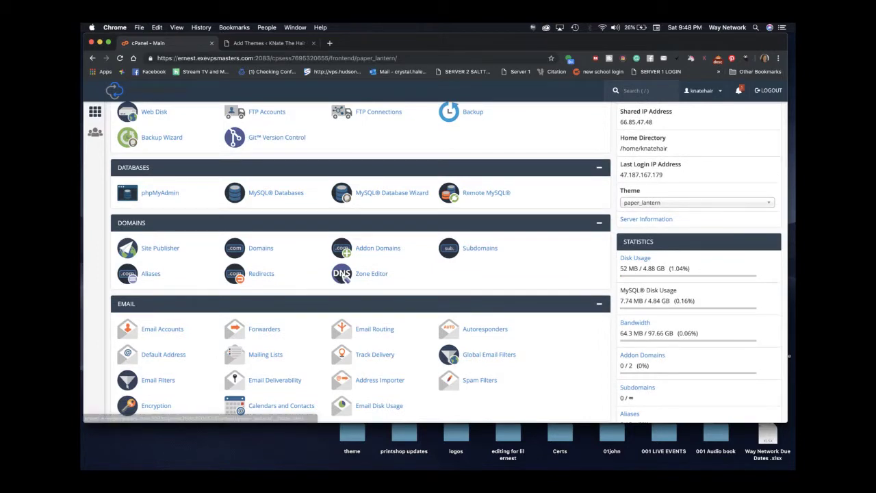
{"action": "scroll", "coordinate": [159, 192], "scroll_direction": "up", "scroll_amount": 2}
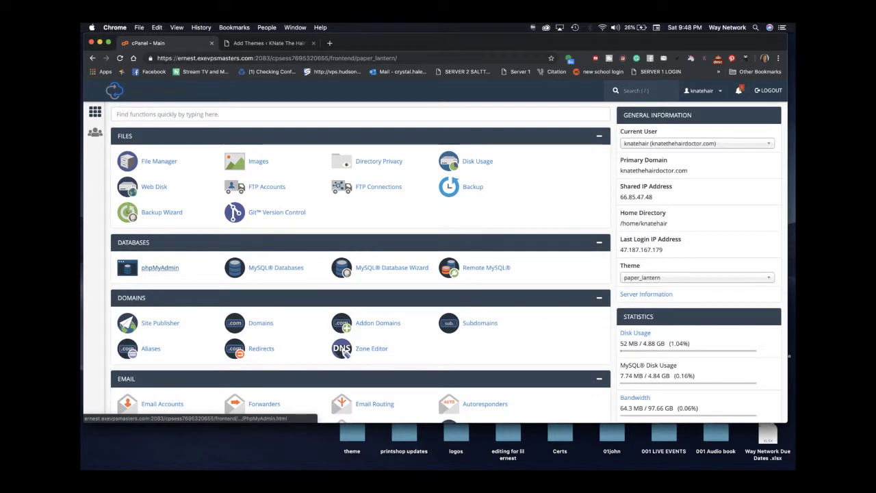
{"action": "scroll", "coordinate": [159, 268], "scroll_direction": "down", "scroll_amount": 4}
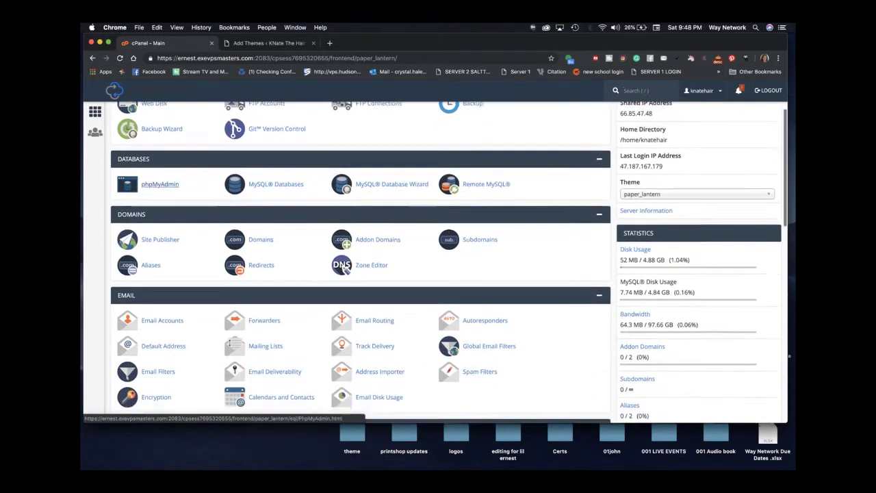
{"action": "scroll", "coordinate": [360, 263], "scroll_direction": "down", "scroll_amount": 1}
{"action": "scroll", "coordinate": [360, 263], "scroll_direction": "up", "scroll_amount": 5}
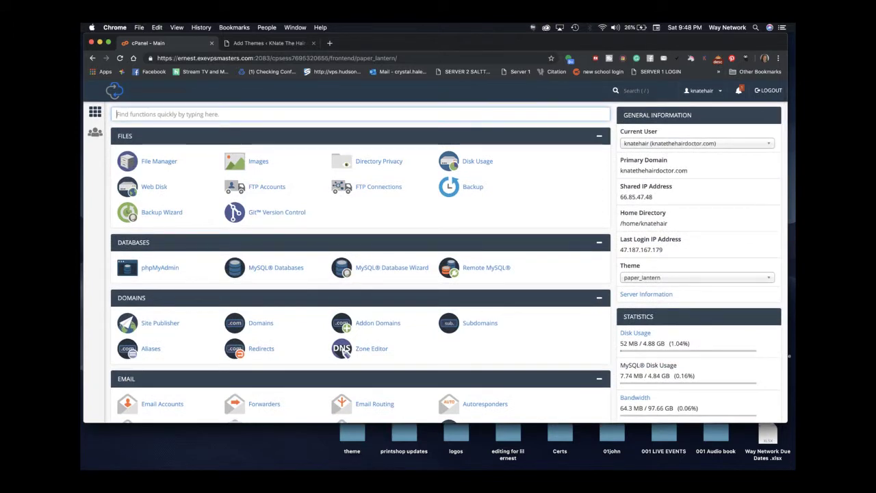
{"action": "type", "text": "php"}
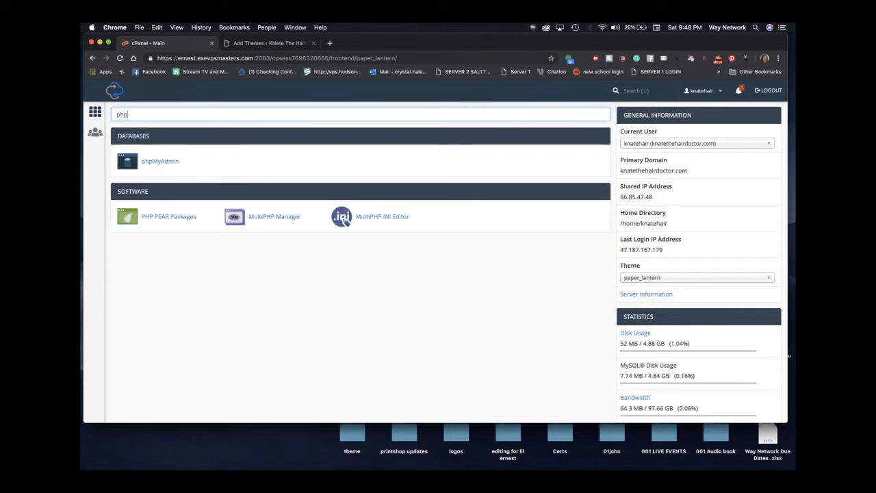
{"action": "left_click", "coordinate": [346, 219]}
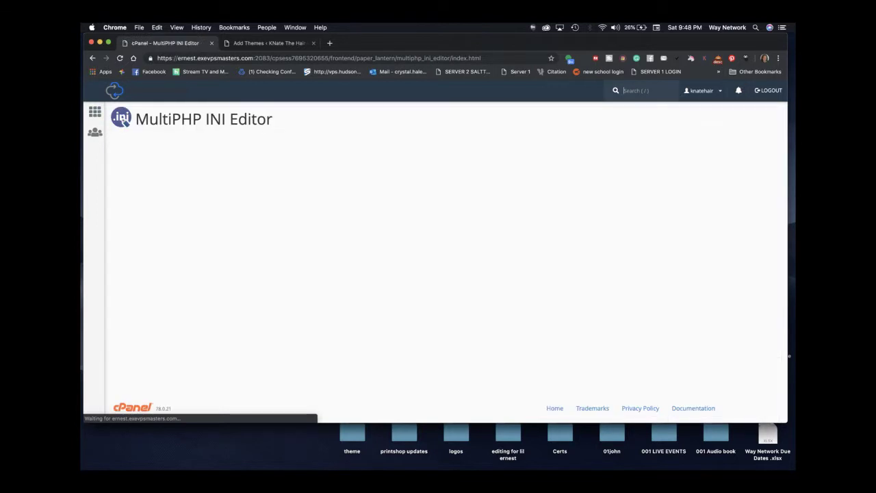
Step: Load the PHP INI basic settings for knatethehairdoctor.com and set post_max_size to 128M
{"action": "left_click", "coordinate": [243, 242]}
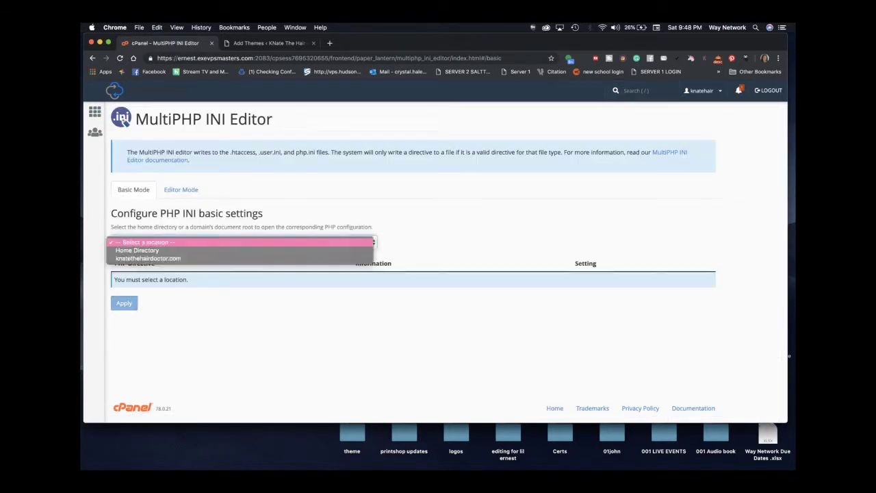
{"action": "left_click", "coordinate": [148, 258]}
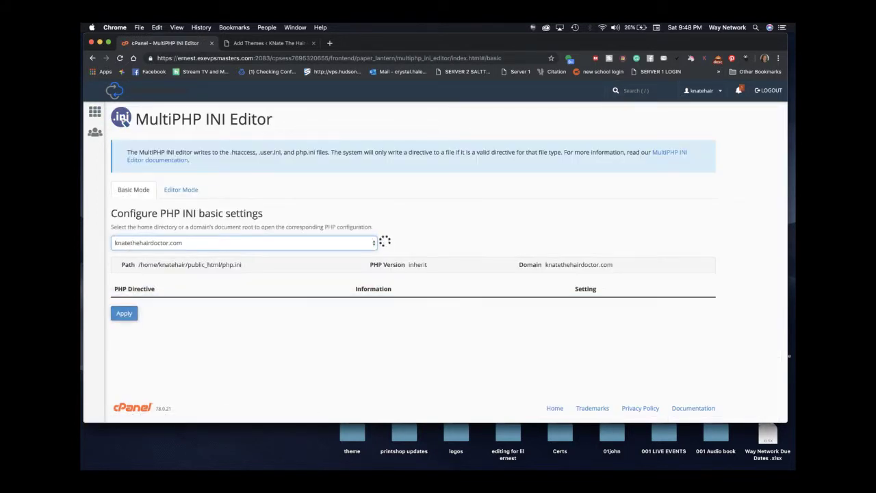
{"action": "scroll", "coordinate": [789, 356], "scroll_direction": "down", "scroll_amount": 7}
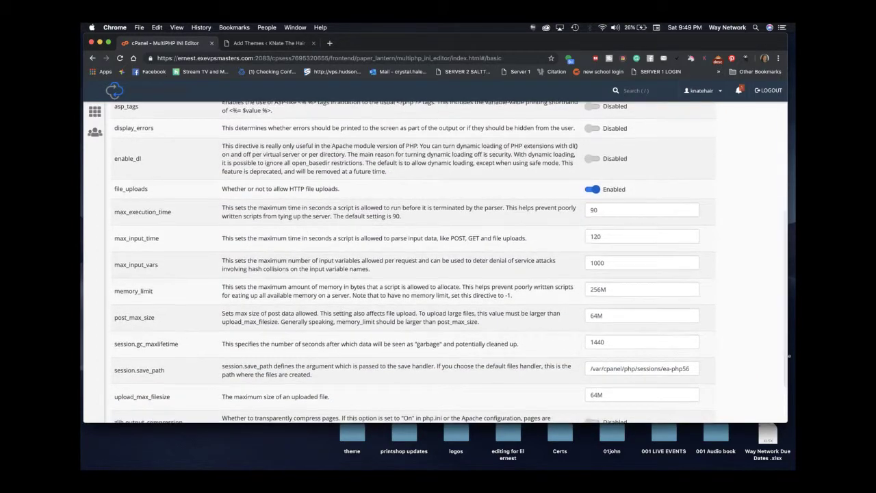
{"action": "scroll", "coordinate": [789, 356], "scroll_direction": "down", "scroll_amount": 2}
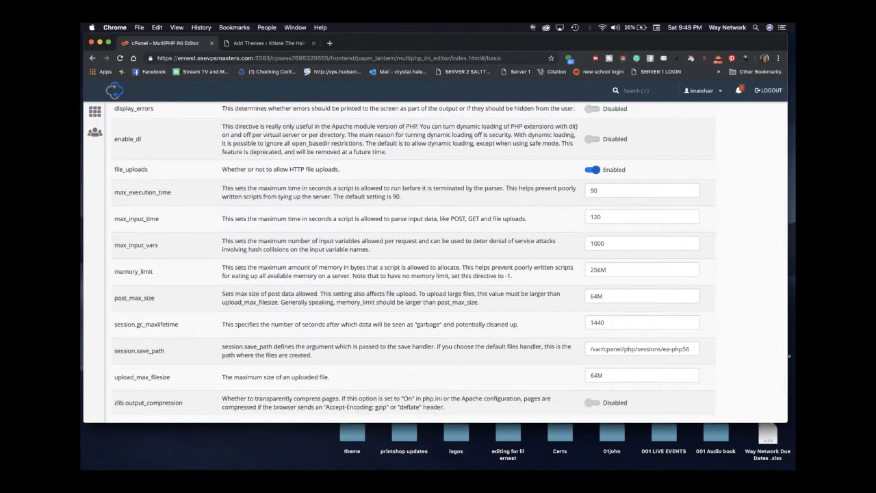
{"action": "left_click", "coordinate": [593, 296]}
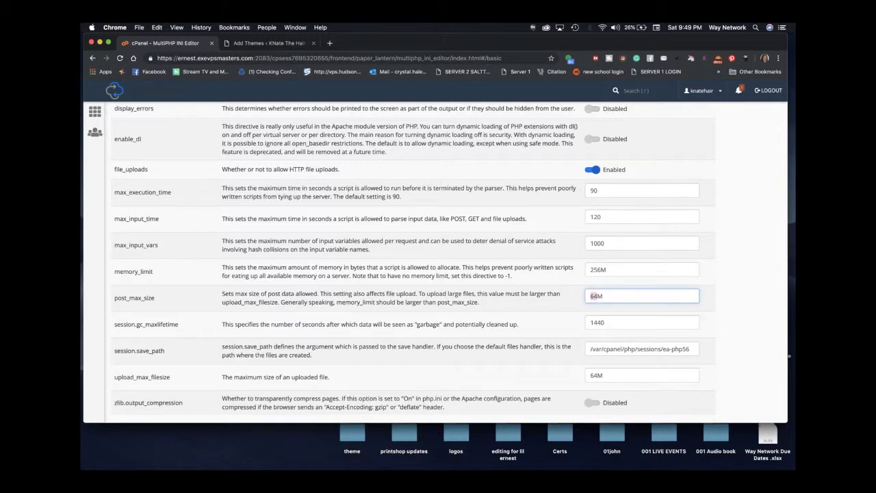
{"action": "key", "text": "BackSpace"}
{"action": "key", "text": "BackSpace"}
{"action": "type", "text": "128M"}
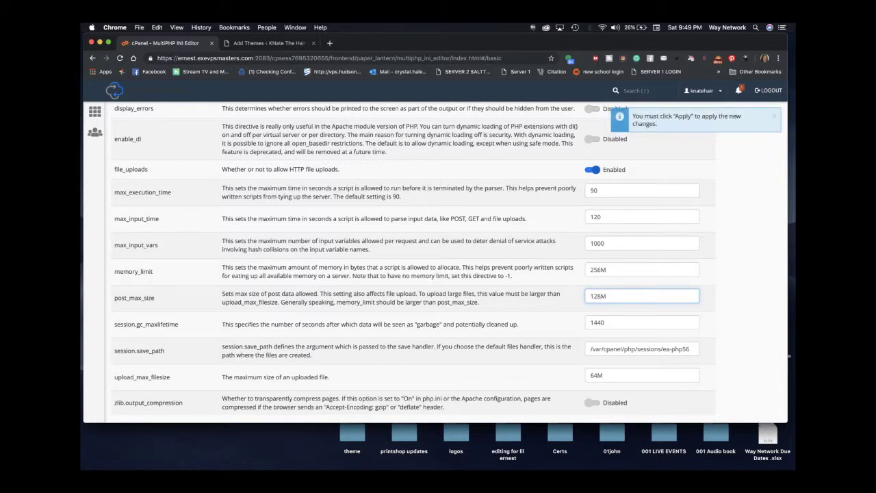
Step: Set upload_max_filesize to 1284M for knatethehairdoctor.com and apply the PHP settings
{"action": "scroll", "coordinate": [601, 248], "scroll_direction": "down", "scroll_amount": 3}
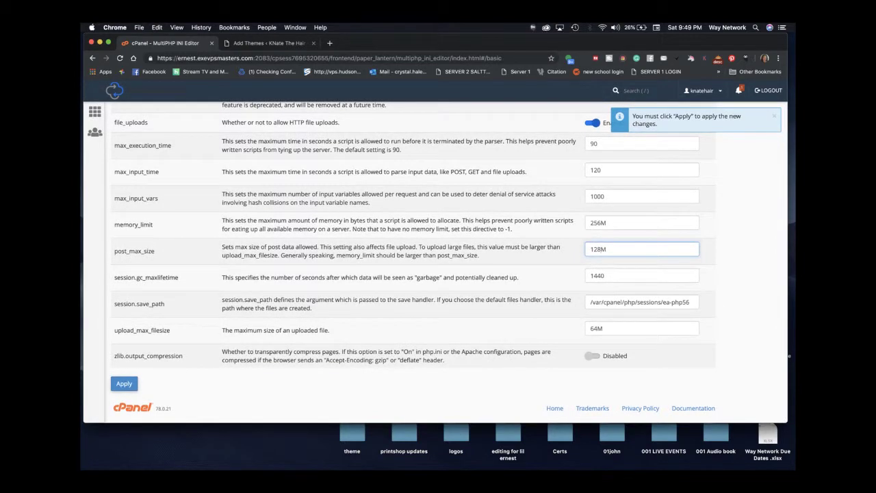
{"action": "left_click_drag", "start_coordinate": [590, 329], "coordinate": [594, 329]}
{"action": "key", "text": "Delete"}
{"action": "type", "text": "12"}
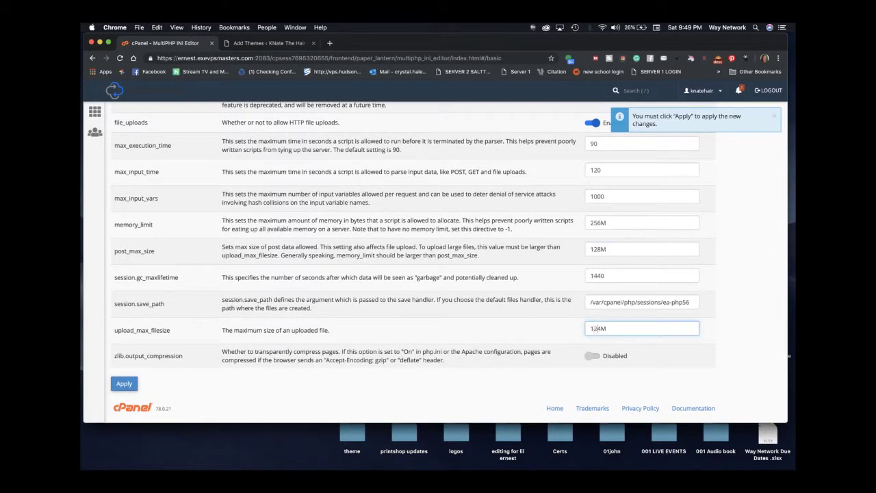
{"action": "type", "text": "8"}
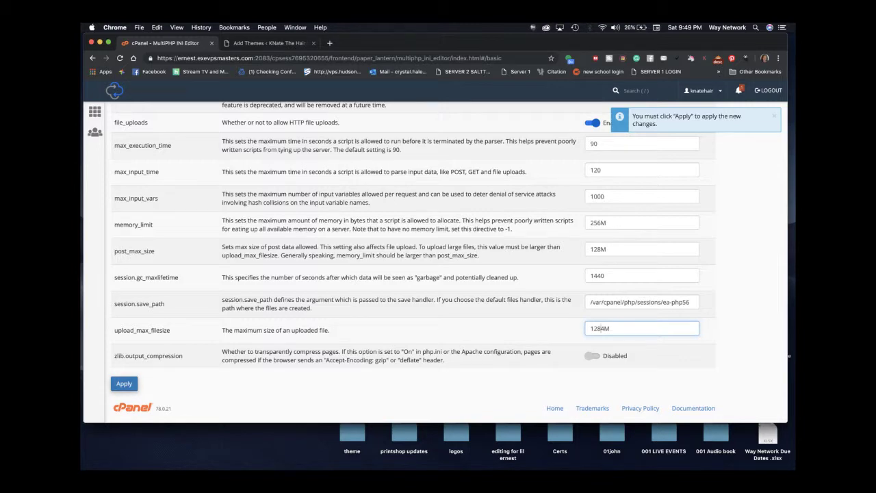
{"action": "left_click", "coordinate": [123, 384]}
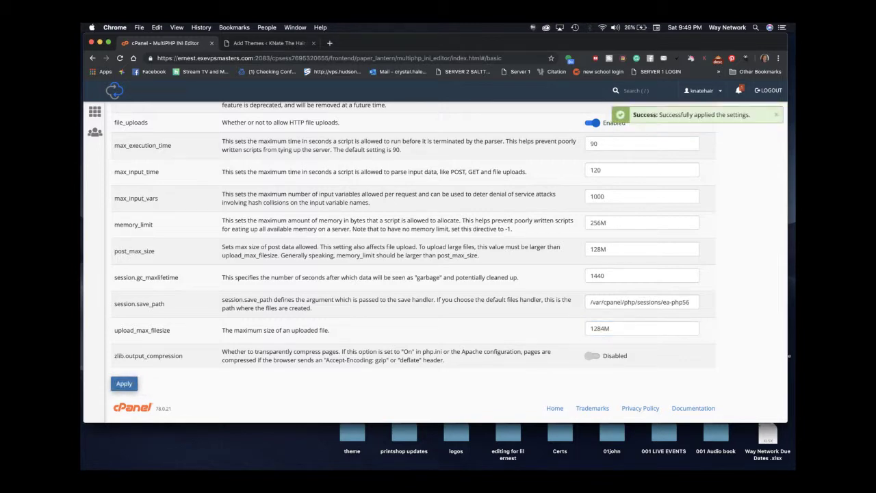
Step: Switch the PHP INI location to Home Directory and apply its settings with the existing values
{"action": "scroll", "coordinate": [435, 261], "scroll_direction": "up", "scroll_amount": 5}
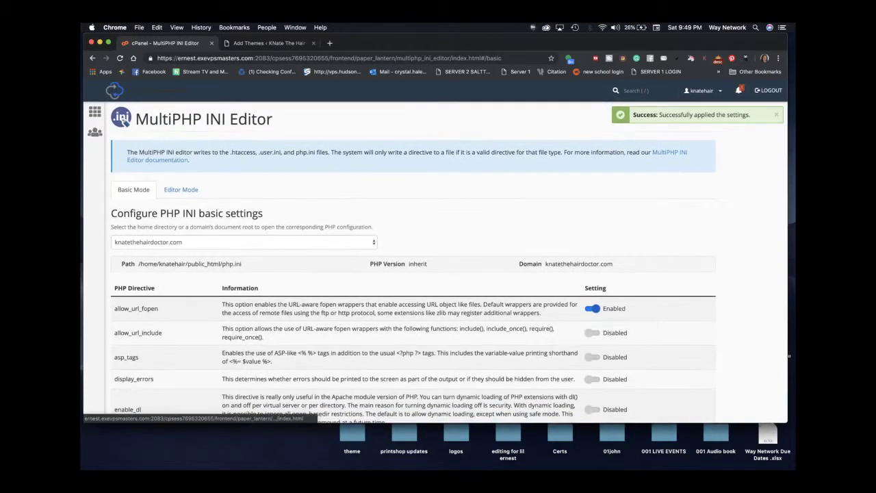
{"action": "left_click", "coordinate": [243, 242]}
{"action": "left_click", "coordinate": [137, 234]}
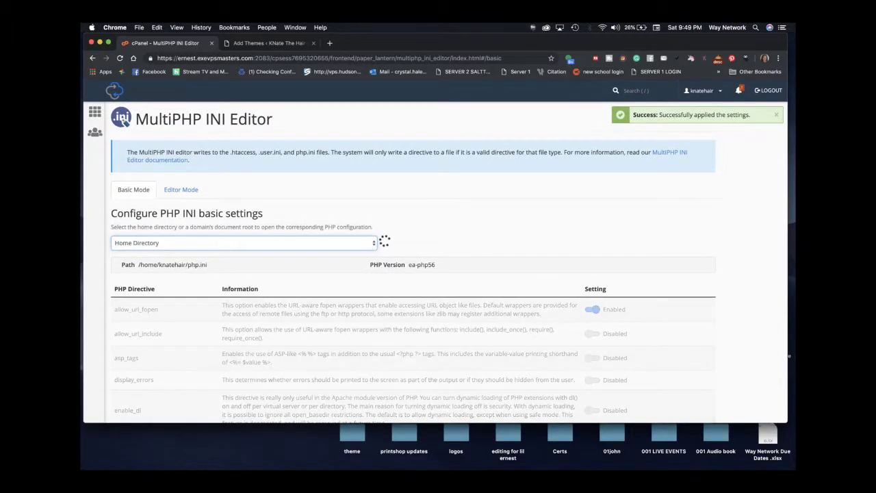
{"action": "scroll", "coordinate": [789, 356], "scroll_direction": "down", "scroll_amount": 8}
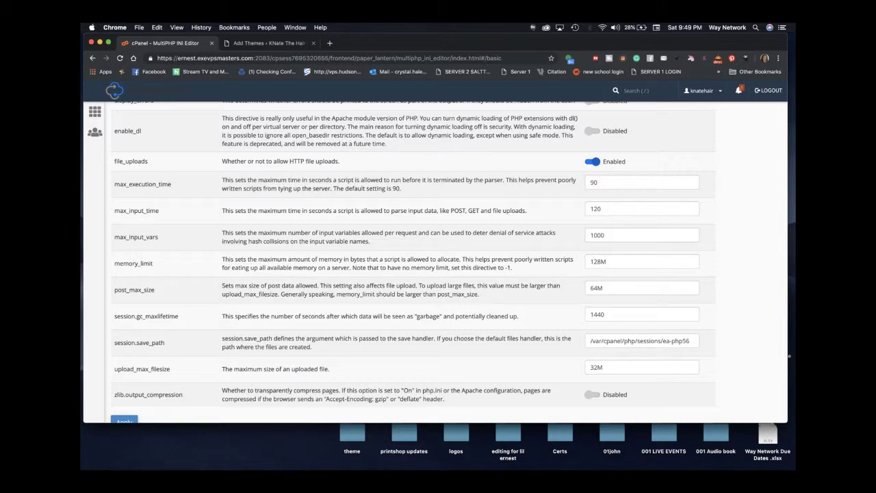
{"action": "left_click", "coordinate": [593, 288]}
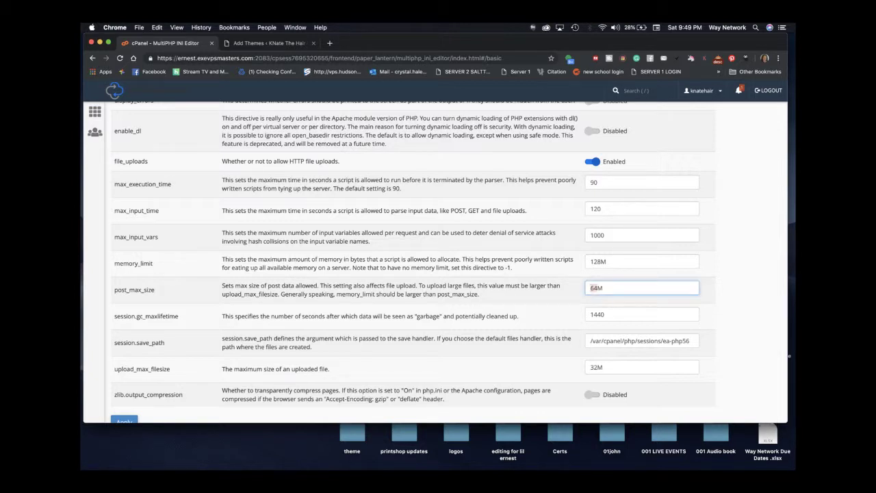
{"action": "scroll", "coordinate": [593, 288], "scroll_direction": "down", "scroll_amount": 2}
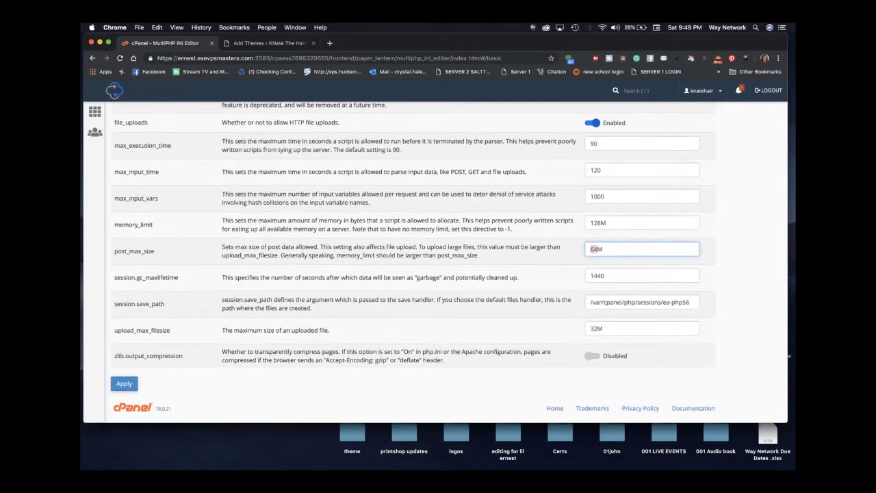
{"action": "left_click", "coordinate": [127, 383]}
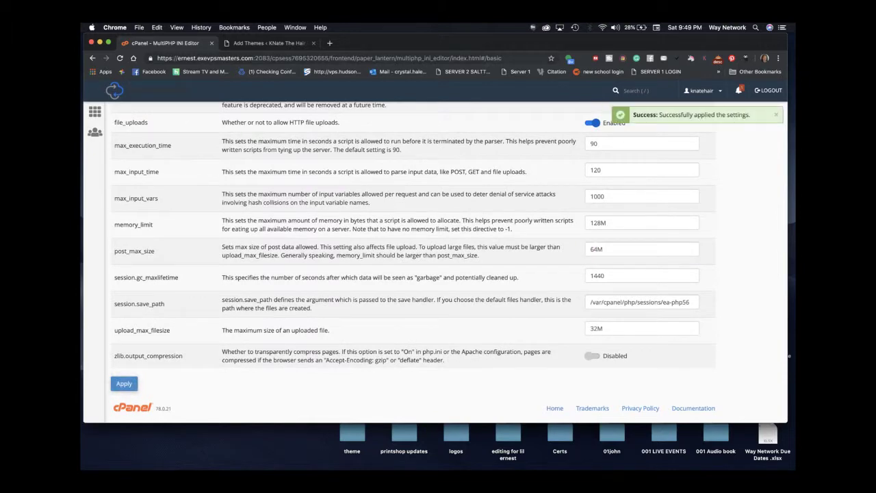
Step: Return to the WordPress Add Themes page, upload and install woly.zip, and activate the theme
{"action": "left_click", "coordinate": [263, 43]}
{"action": "left_click", "coordinate": [241, 136]}
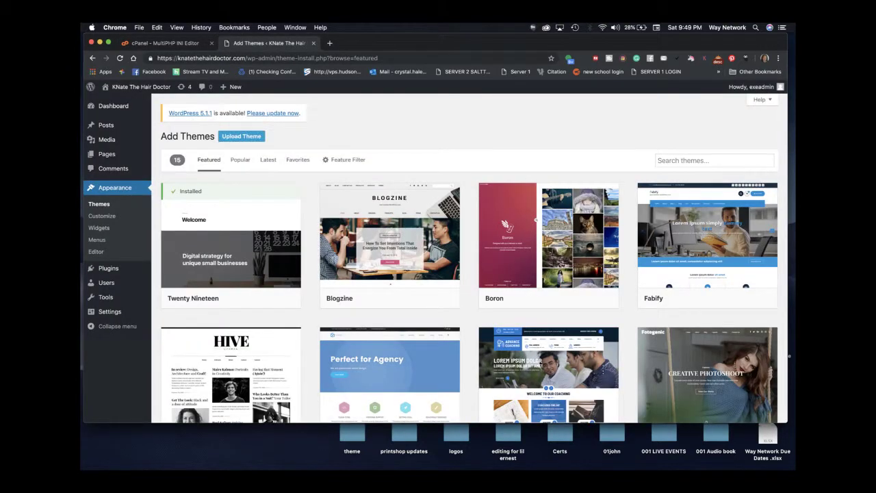
{"action": "left_click", "coordinate": [405, 212]}
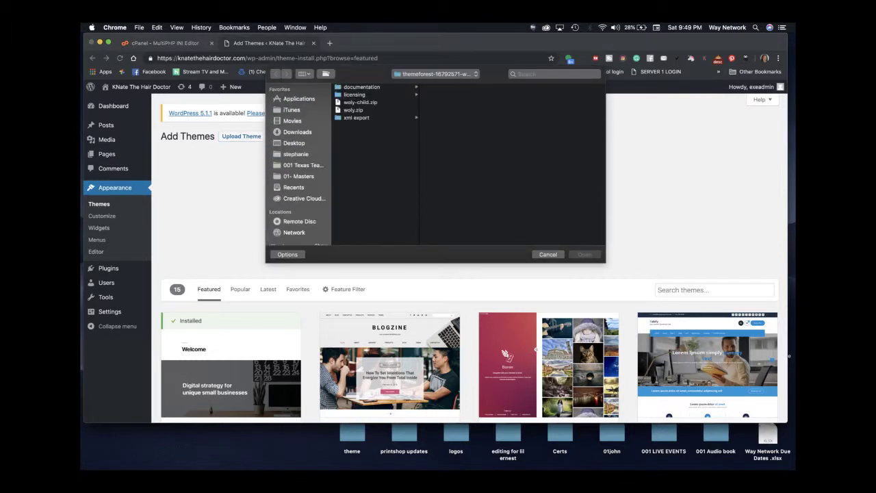
{"action": "left_click", "coordinate": [353, 110]}
{"action": "left_click", "coordinate": [361, 102]}
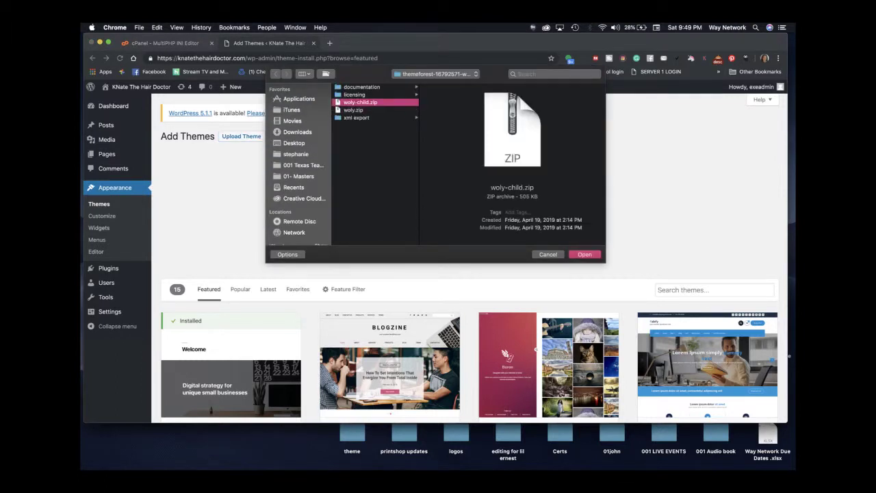
{"action": "left_click", "coordinate": [353, 110]}
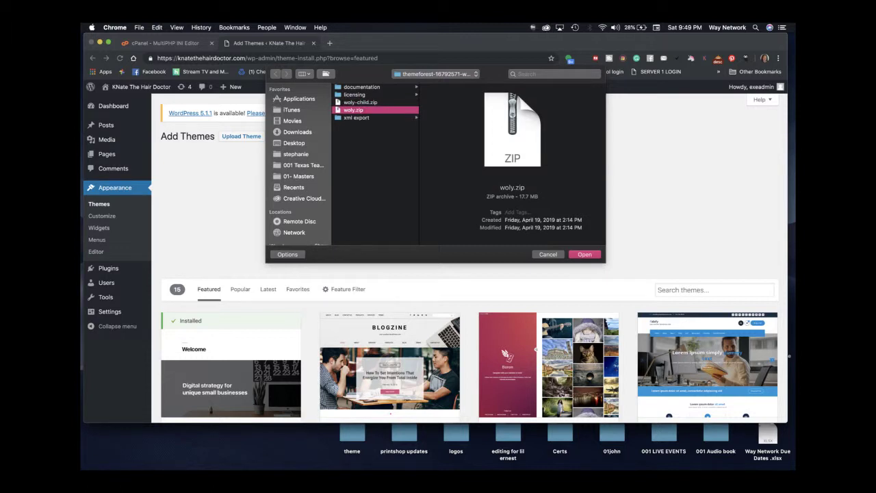
{"action": "key", "text": "Return"}
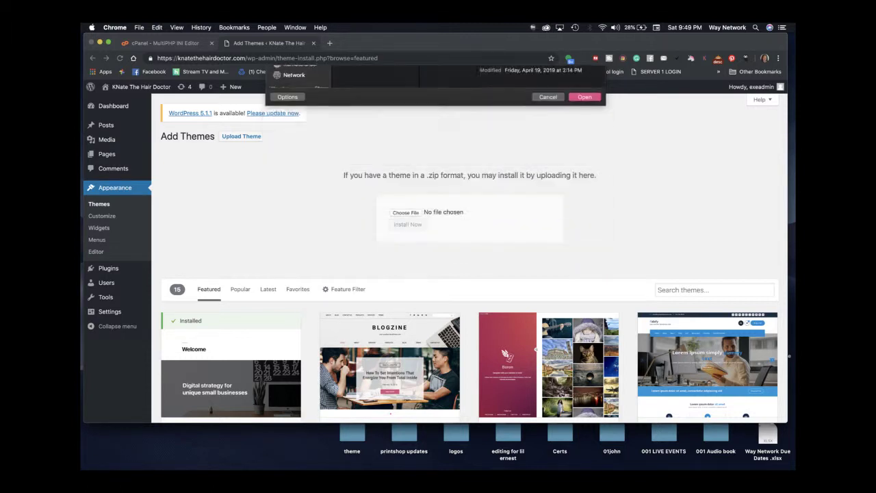
{"action": "key", "text": "Tab"}
{"action": "key", "text": "Return"}
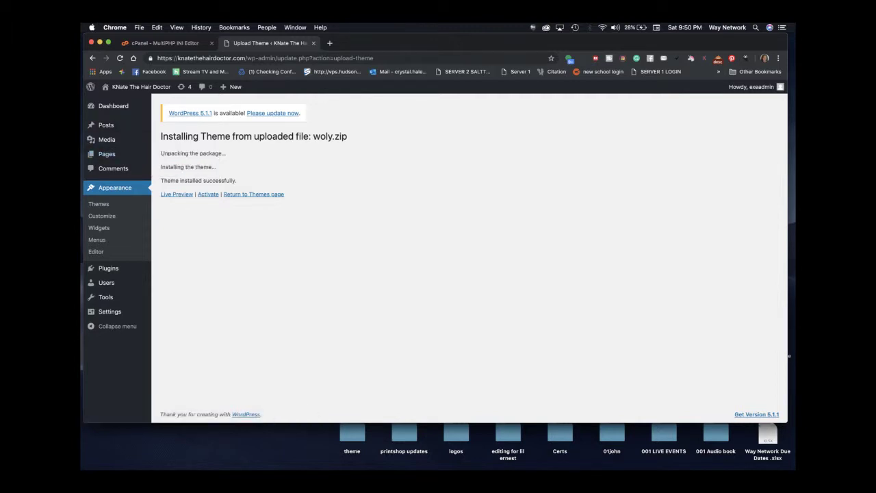
{"action": "left_click", "coordinate": [208, 195]}
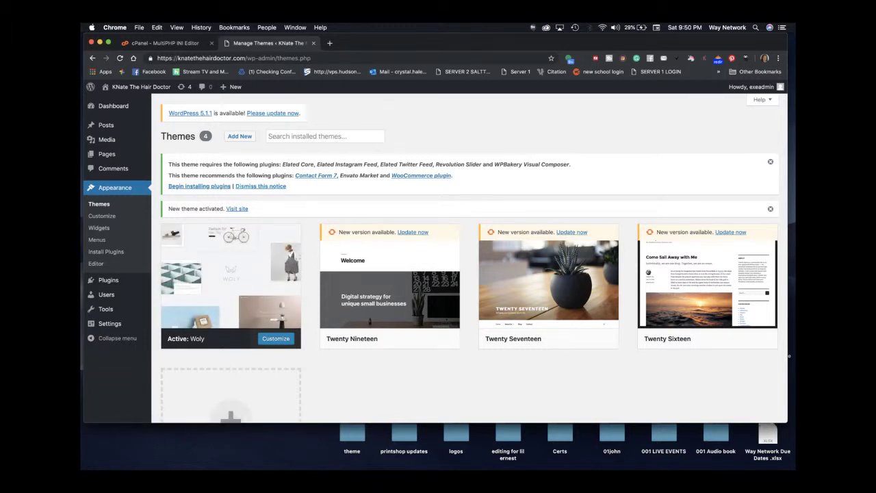
Step: Begin the theme's plugin installation and bulk-install all the required and recommended plugins
{"action": "left_click", "coordinate": [200, 186]}
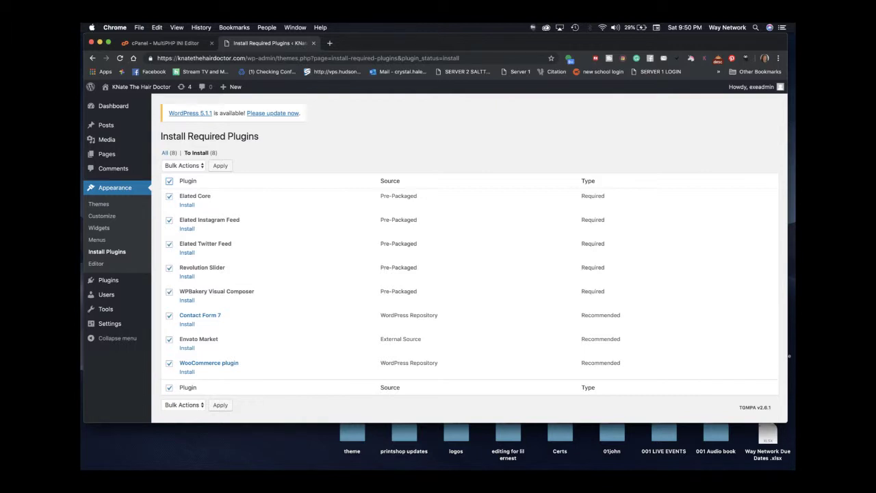
{"action": "left_click", "coordinate": [183, 165]}
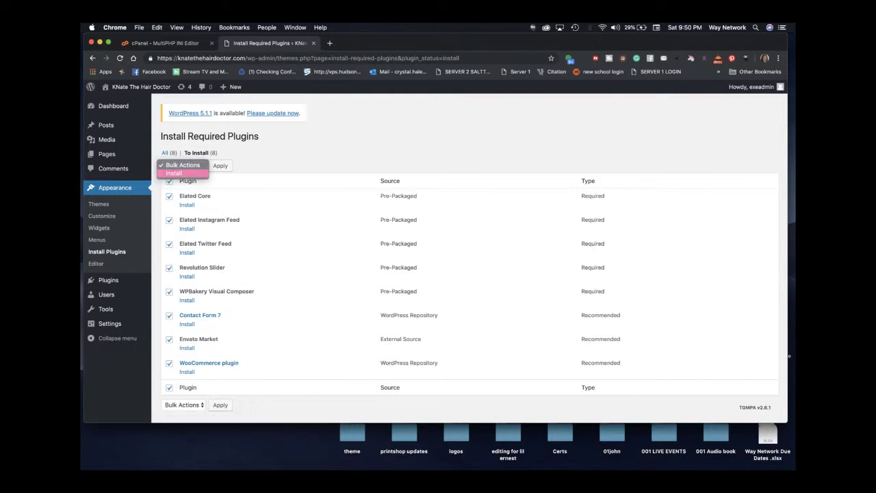
{"action": "left_click", "coordinate": [179, 176]}
{"action": "key", "text": "Tab"}
{"action": "key", "text": "Return"}
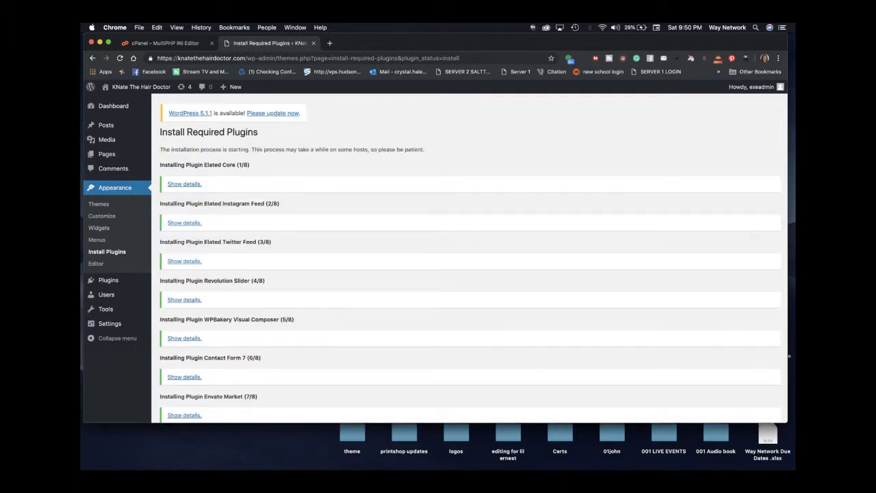
Step: Return to the Required Plugins Installer and bulk-activate all the installed plugins
{"action": "scroll", "coordinate": [470, 257], "scroll_direction": "down", "scroll_amount": 3}
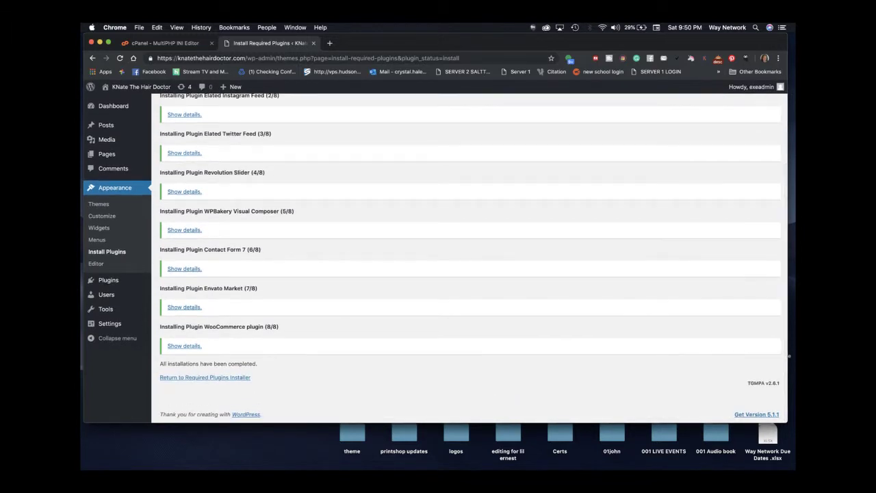
{"action": "scroll", "coordinate": [469, 261], "scroll_direction": "down", "scroll_amount": 2}
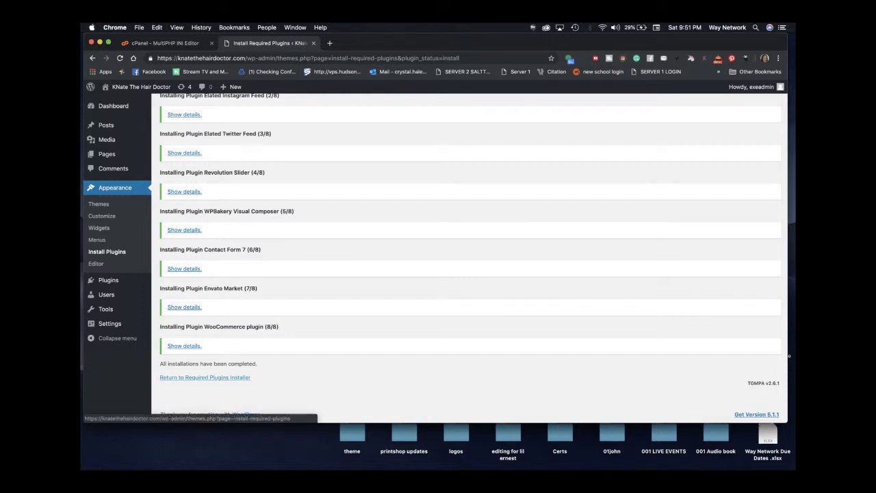
{"action": "left_click", "coordinate": [204, 377]}
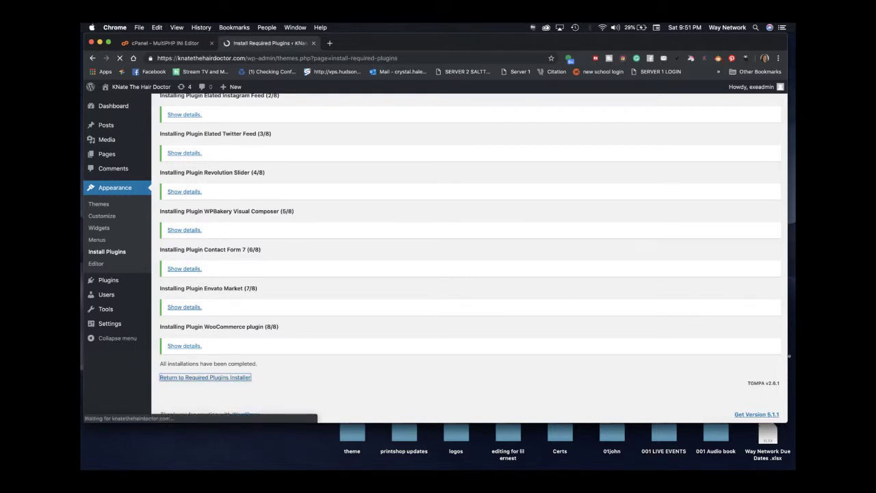
{"action": "scroll", "coordinate": [470, 258], "scroll_direction": "down", "scroll_amount": 3}
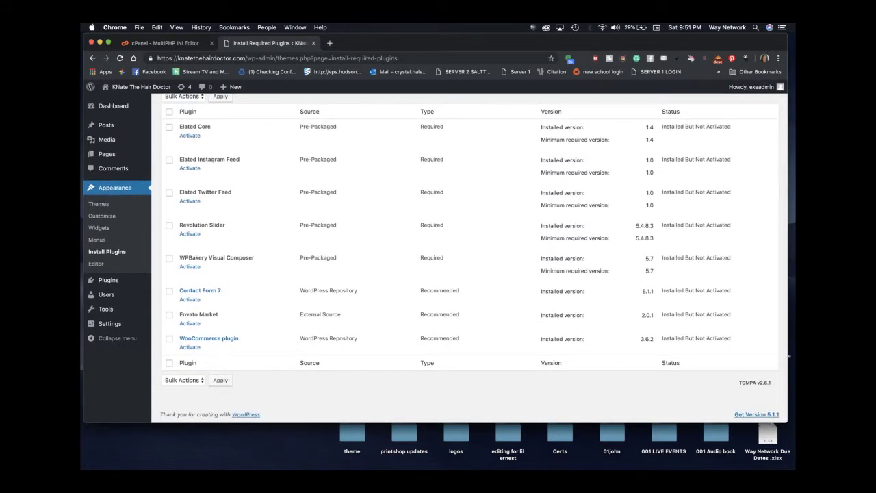
{"action": "left_click", "coordinate": [169, 111]}
{"action": "scroll", "coordinate": [475, 256], "scroll_direction": "up", "scroll_amount": 2}
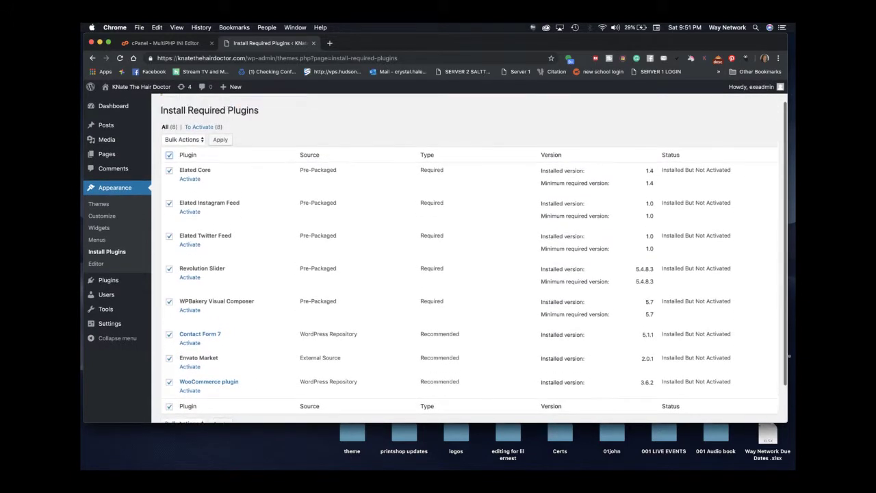
{"action": "left_click", "coordinate": [183, 139]}
{"action": "left_click", "coordinate": [179, 162]}
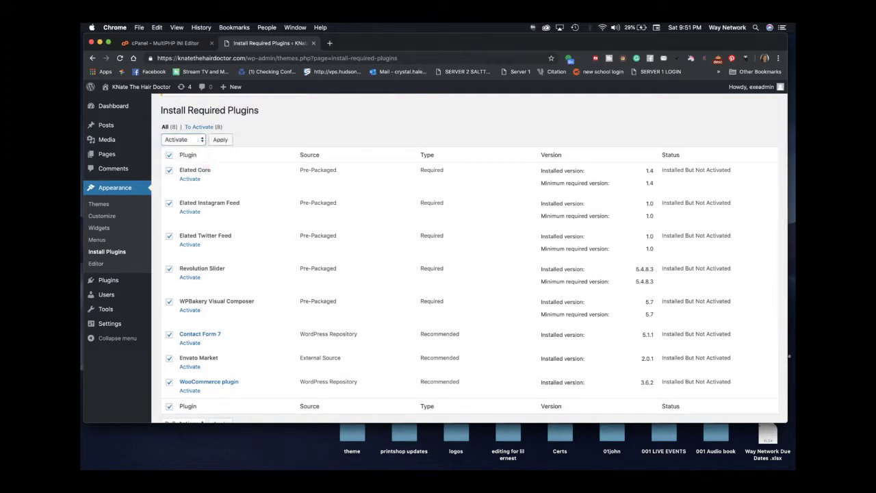
{"action": "left_click", "coordinate": [219, 139]}
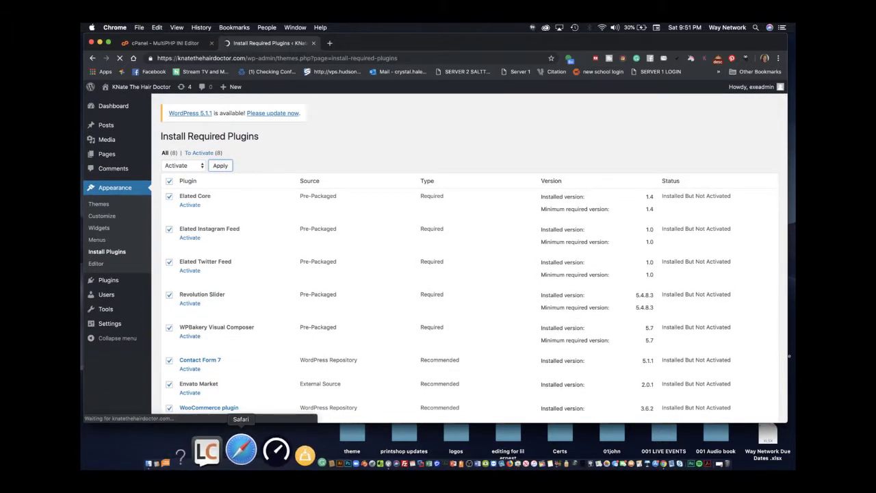
{"action": "left_click", "coordinate": [242, 442]}
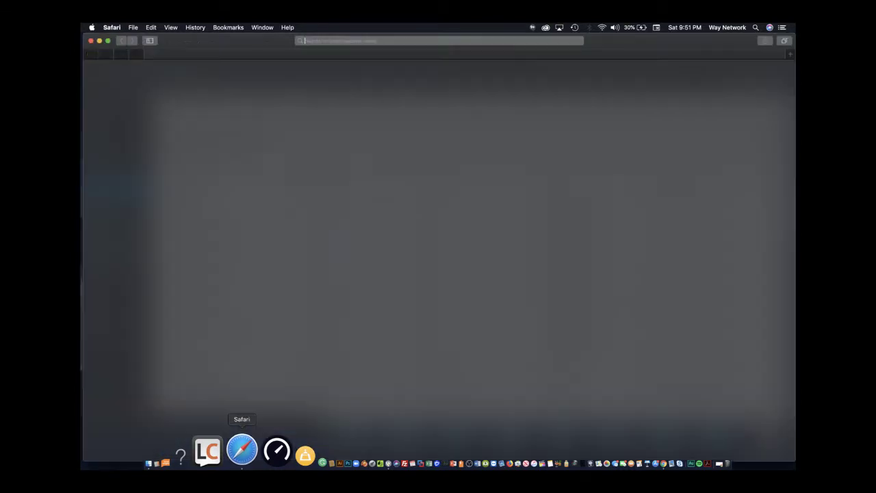
{"action": "right_click", "coordinate": [242, 442]}
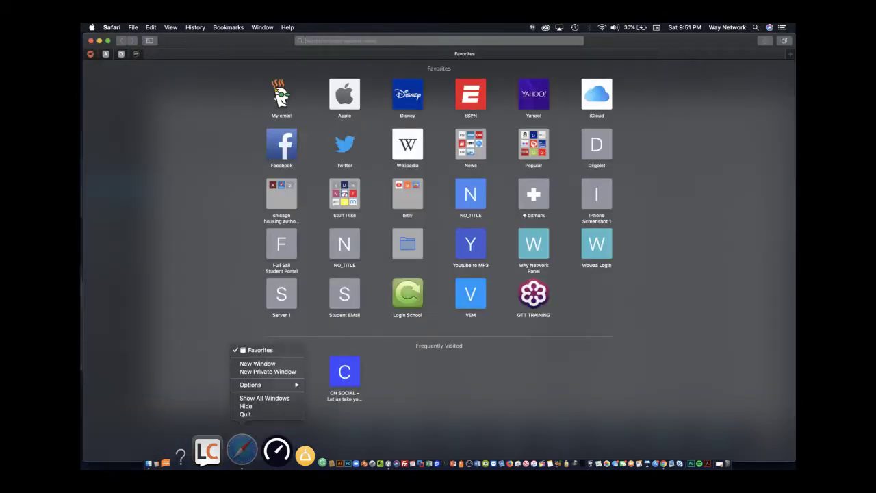
{"action": "left_click", "coordinate": [260, 406]}
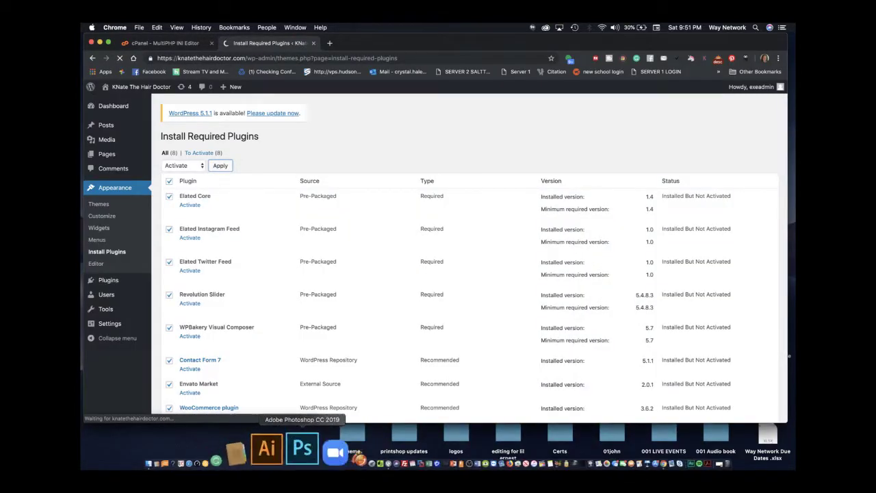
Step: Switch to Wirecast and send the EXE HOST MASTES.png shot live
{"action": "left_click", "coordinate": [336, 450]}
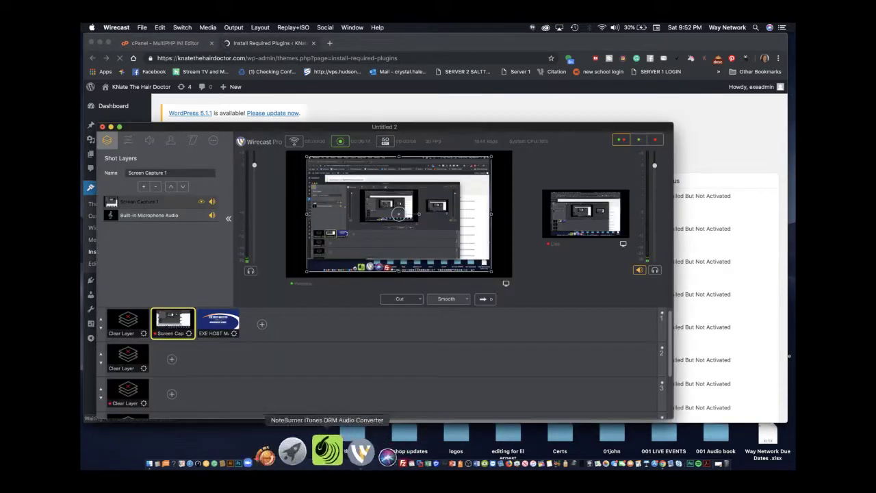
{"action": "left_click", "coordinate": [218, 323]}
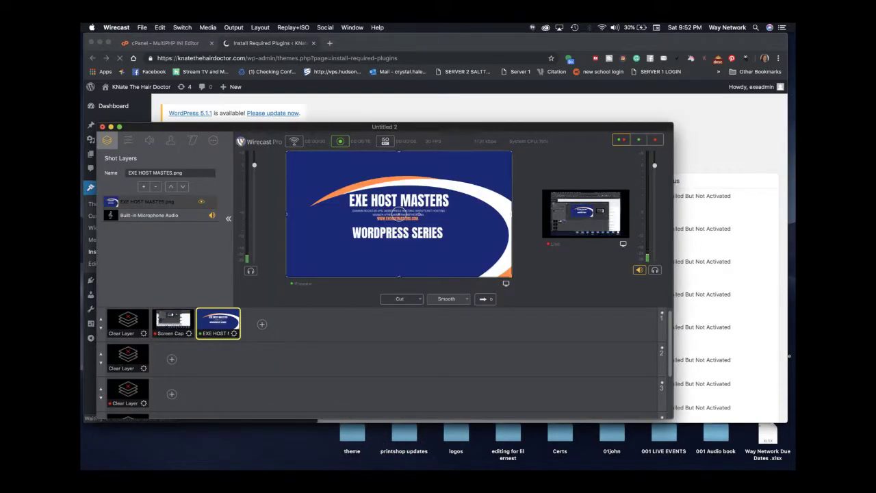
{"action": "left_click", "coordinate": [486, 299]}
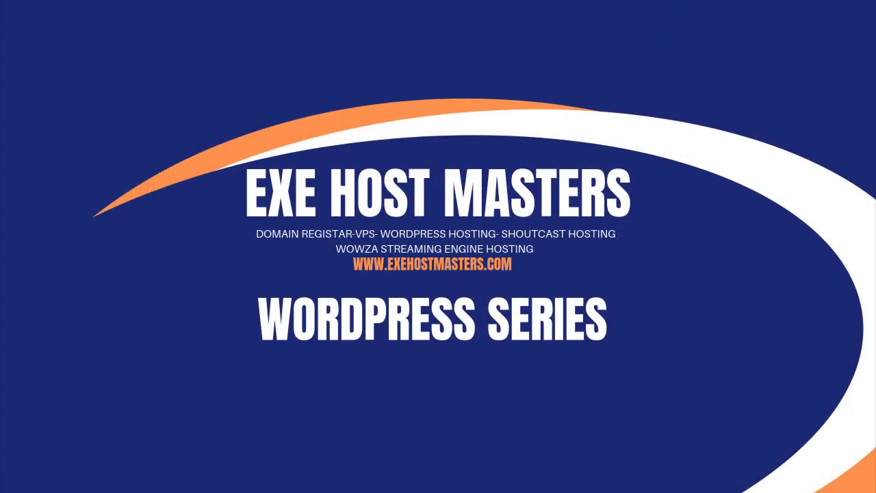